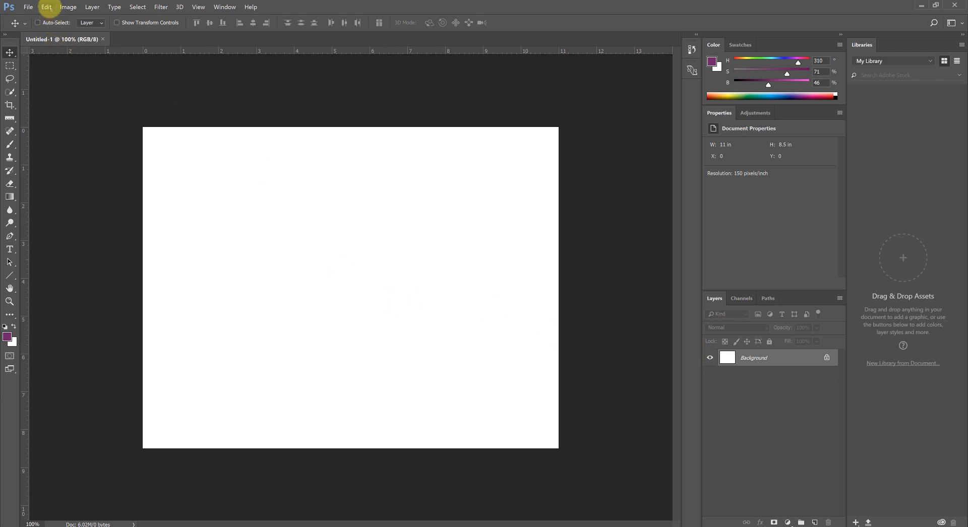
Step: Open the General preferences and move the dialog over the canvas, clear of the side panels
click(47, 7)
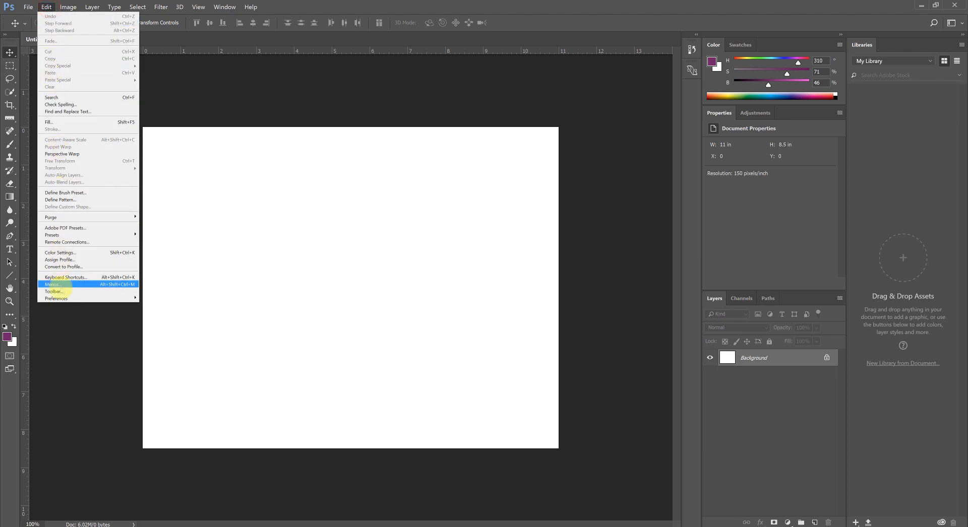
click(61, 300)
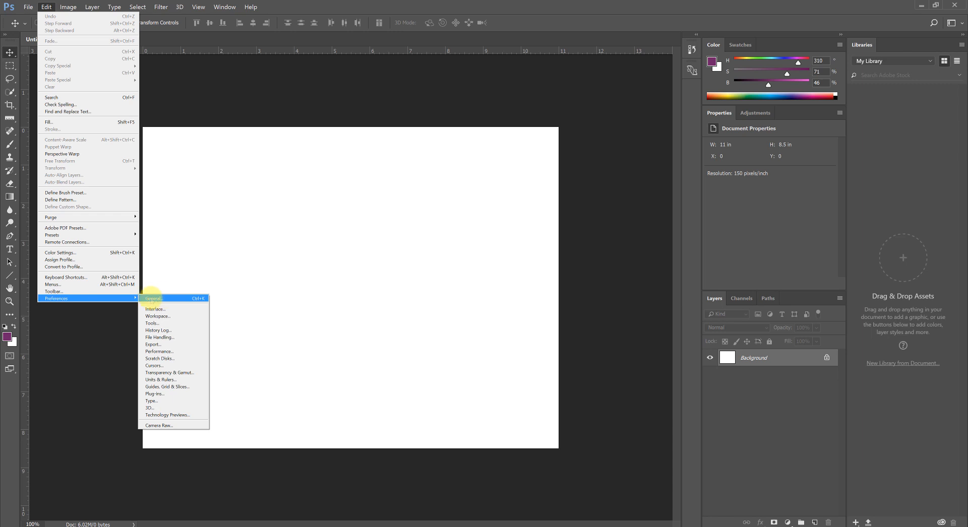
click(188, 299)
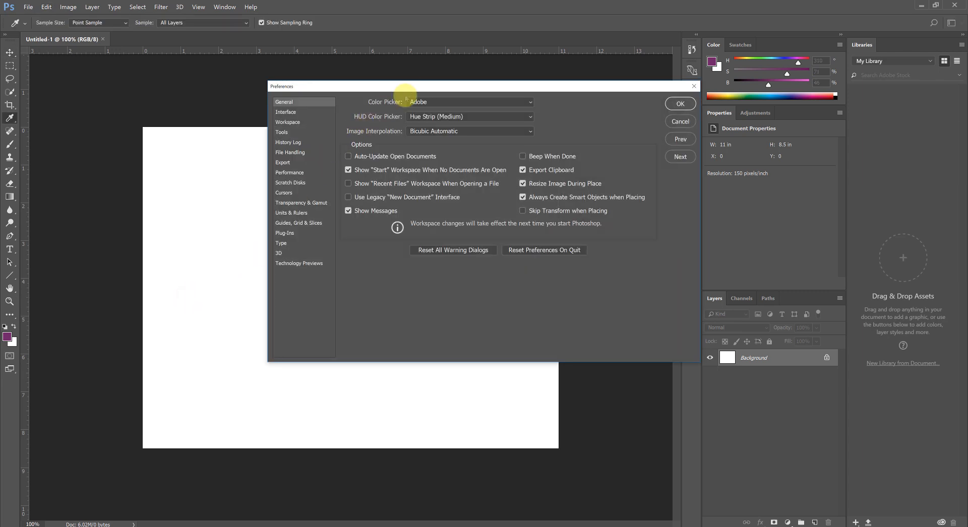
mouse_move(415, 87)
mouse_down()
mouse_move(304, 95)
mouse_move(283, 147)
mouse_up()
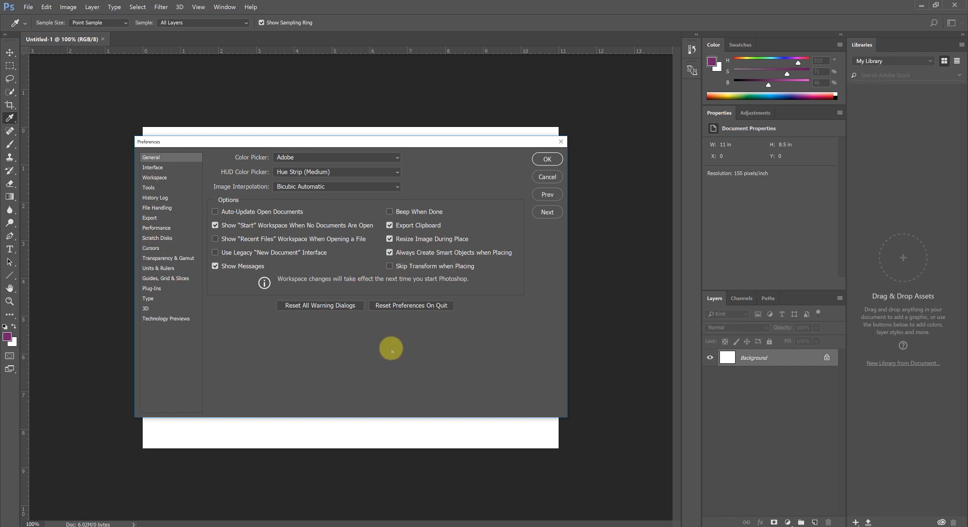
Step: Examine the available HUD Color Picker options in the General preferences without changing the selection
click(400, 172)
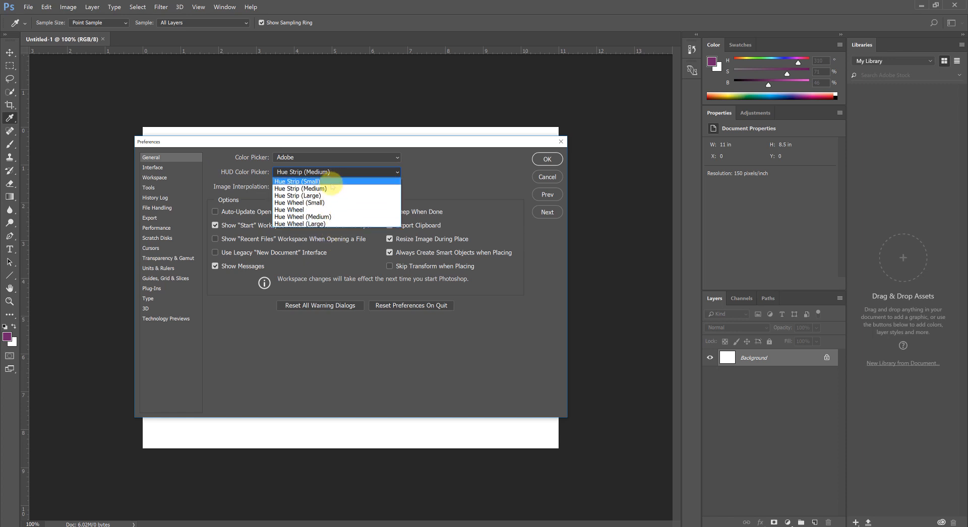
click(432, 179)
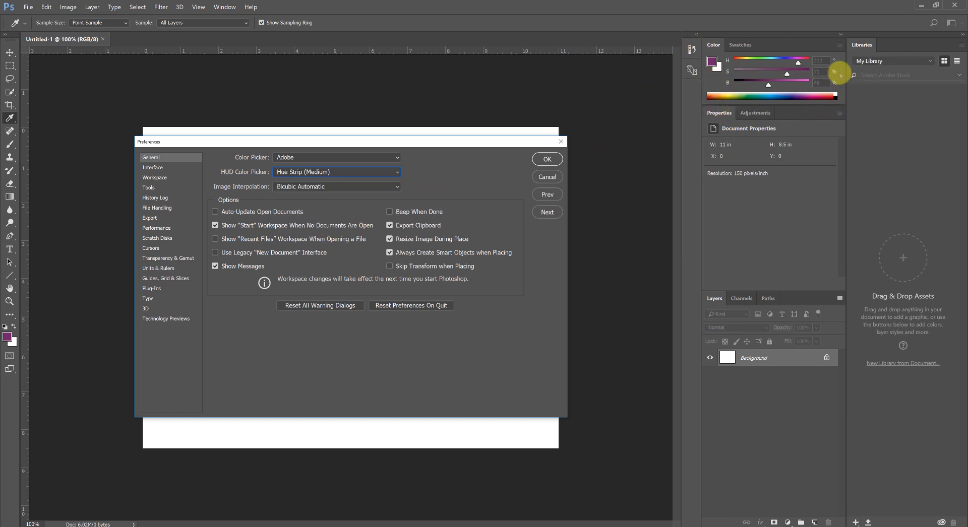
click(362, 171)
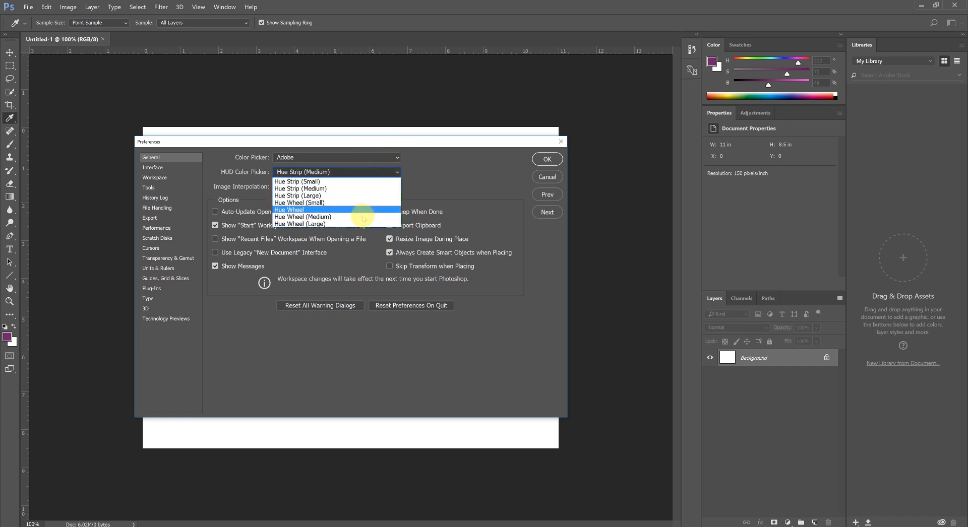
click(430, 187)
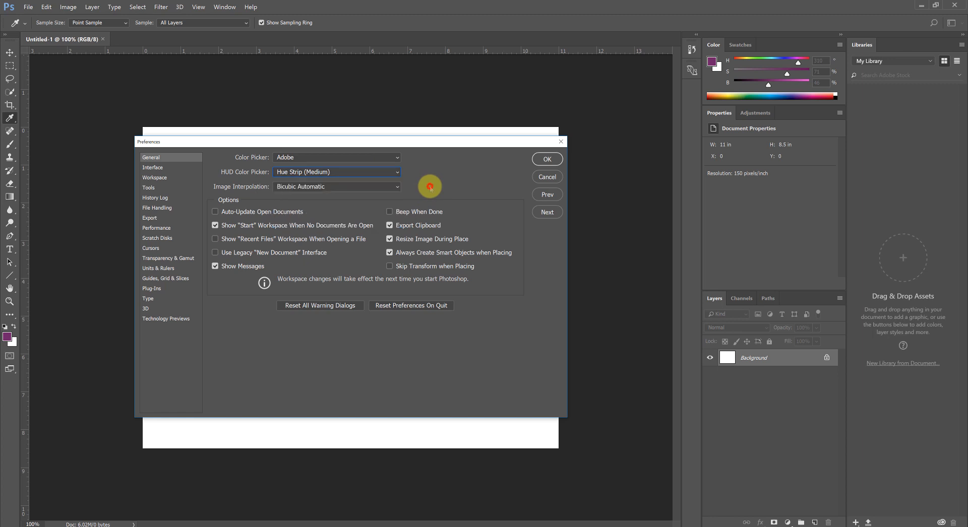
Step: Review the Interface, Workspace, Tools and History Log preferences
click(151, 168)
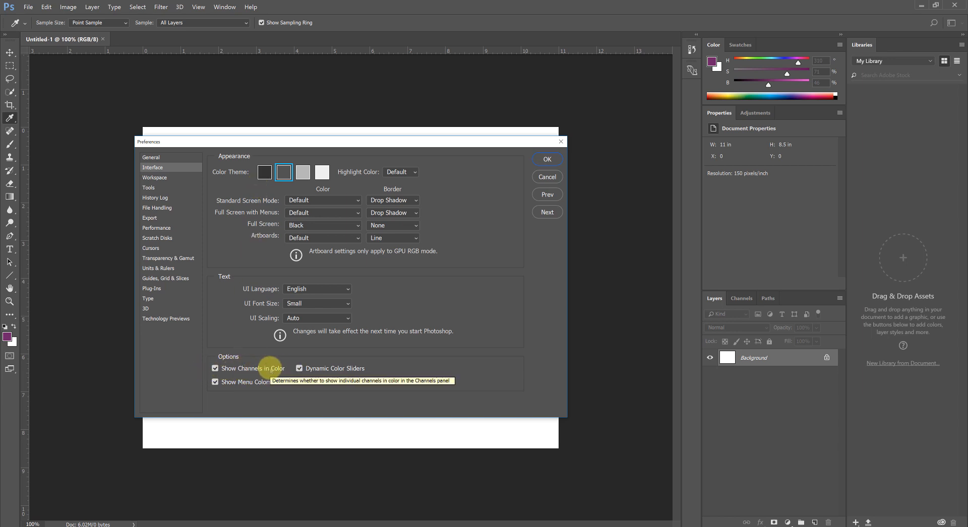
click(167, 179)
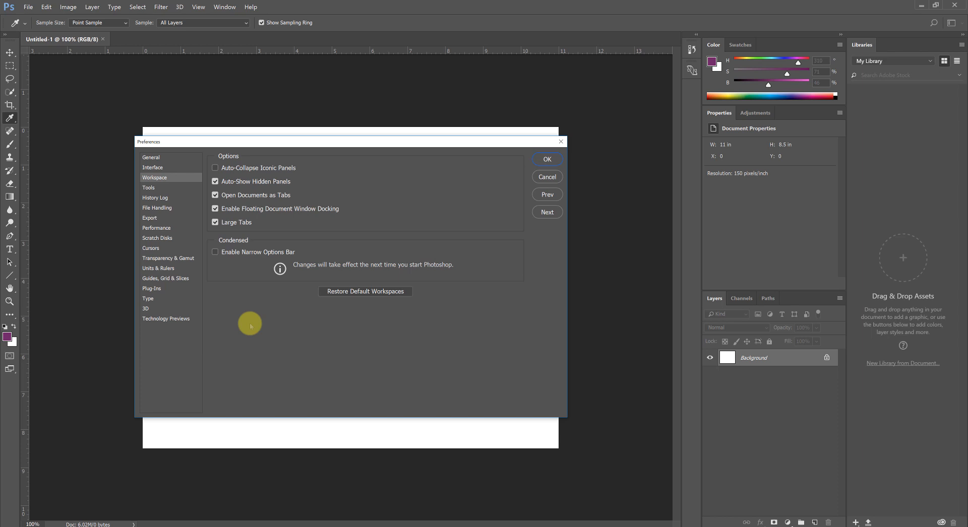
click(168, 188)
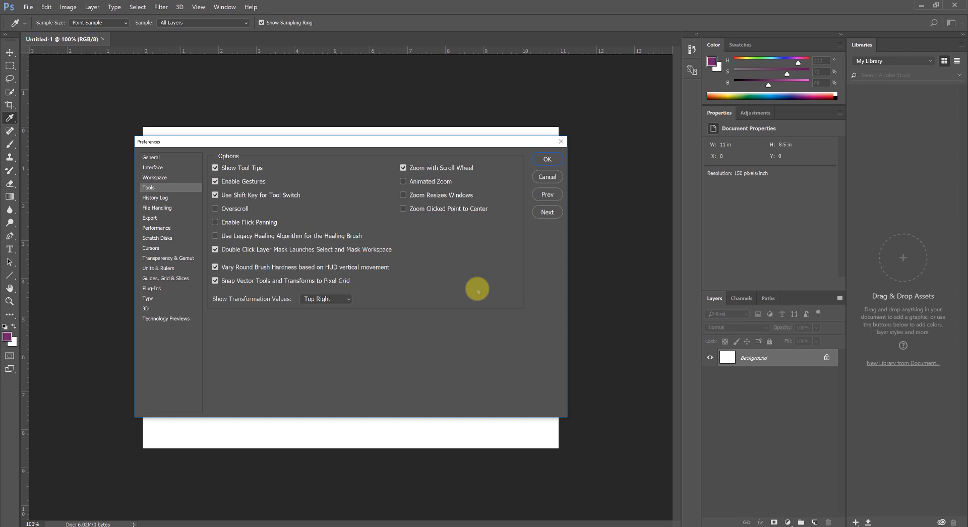
click(175, 199)
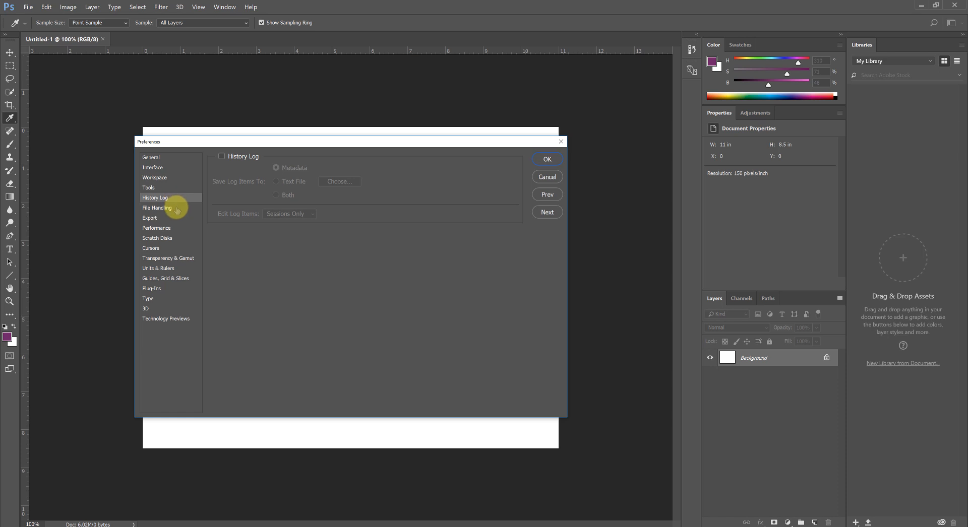
Step: Examine the automatic recovery save intervals in the File Handling preferences and the quick export formats in the Export preferences
click(177, 209)
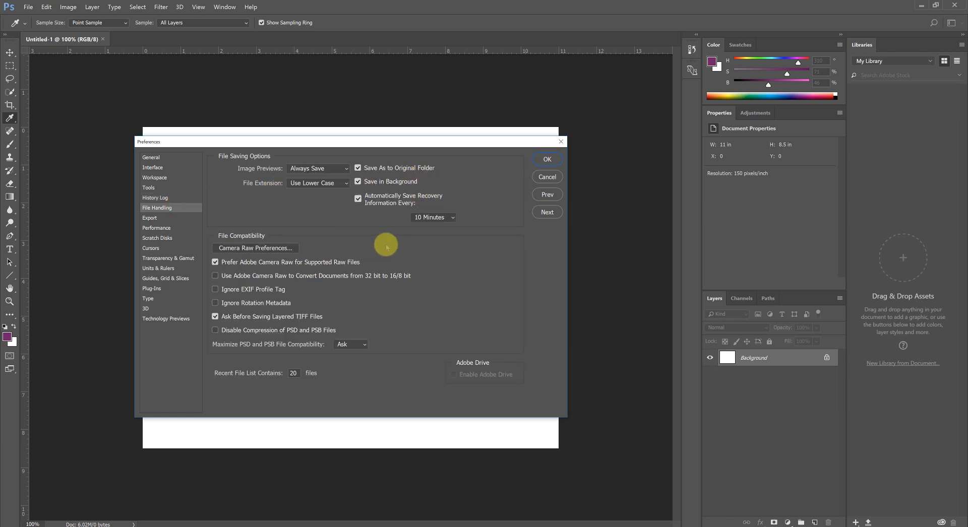
click(450, 221)
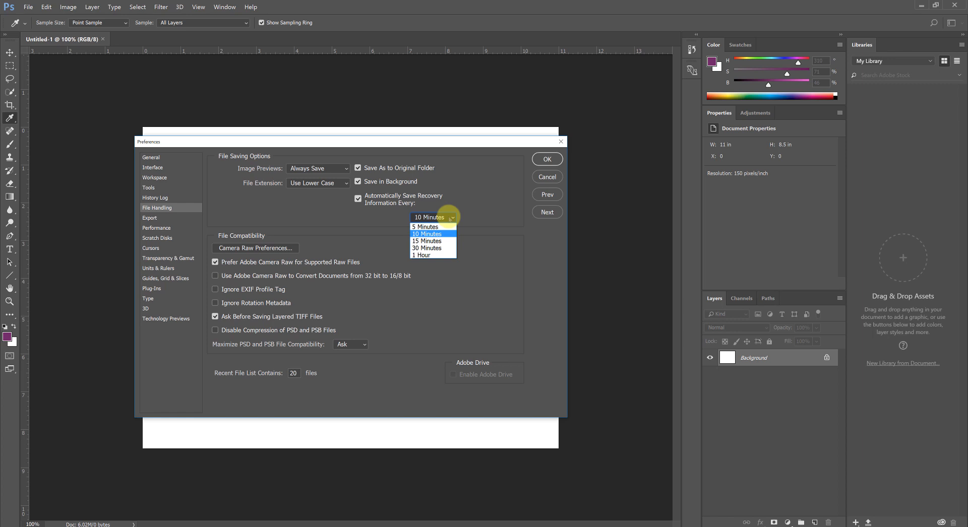
click(269, 229)
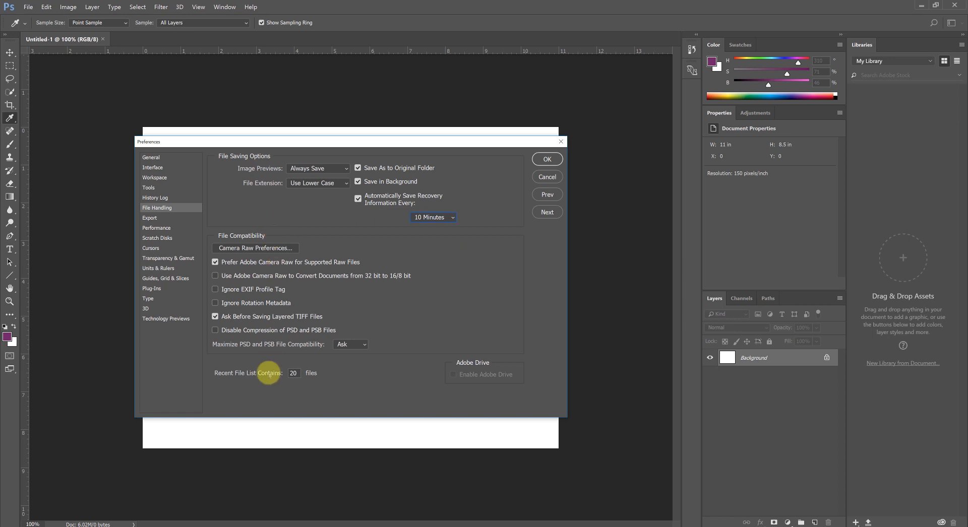
click(159, 218)
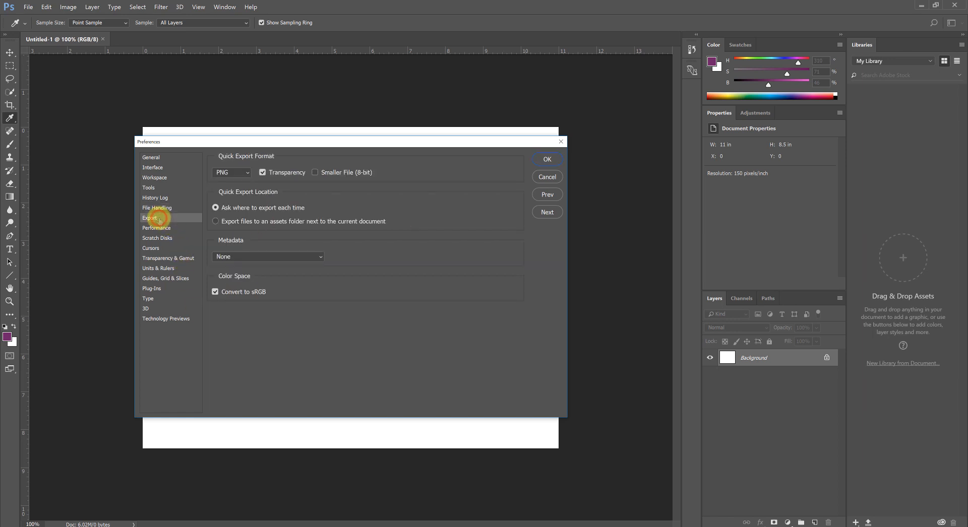
click(247, 173)
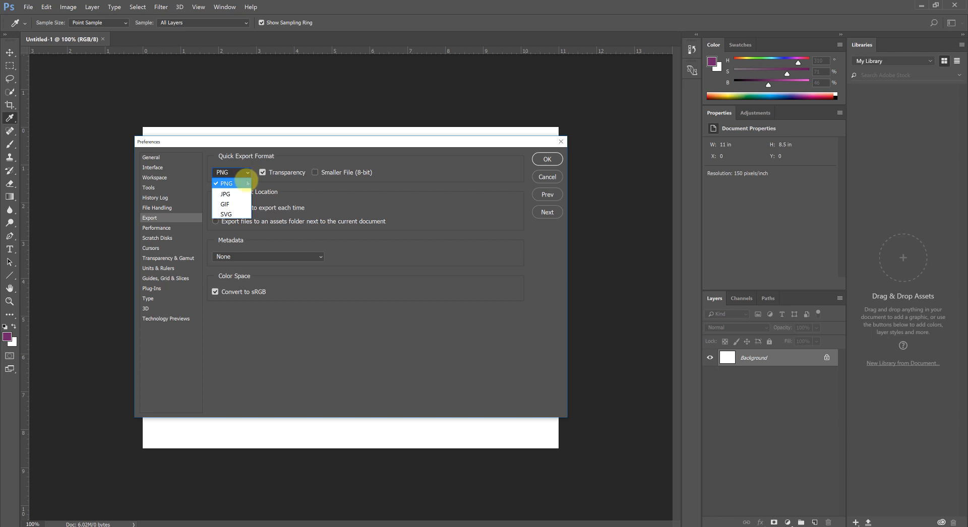
click(381, 185)
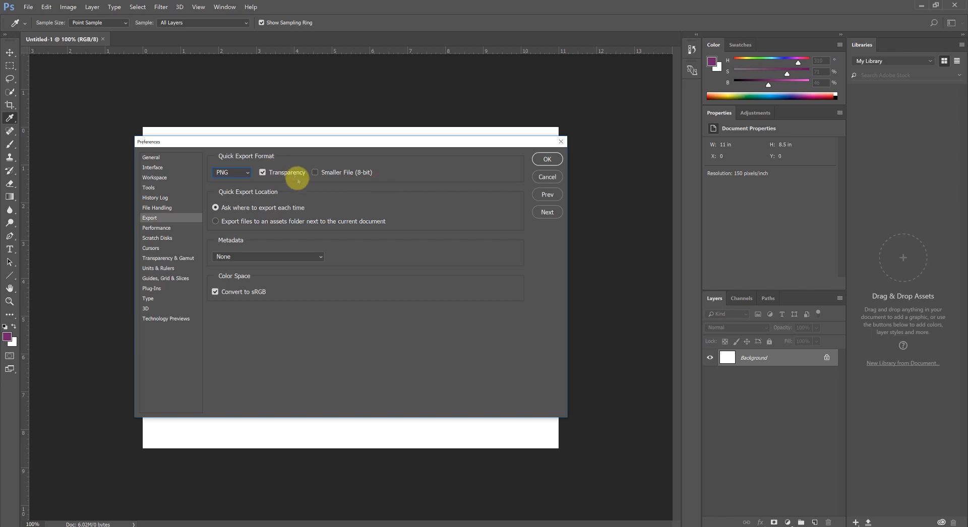
Step: Review the Performance preferences, including the drawing mode in the advanced graphics processor settings and the number of history states
click(160, 227)
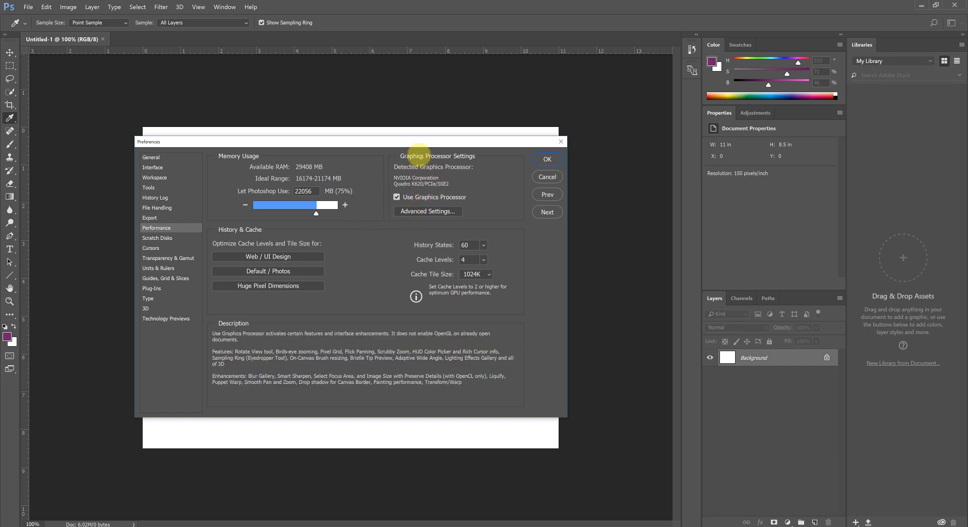
click(425, 212)
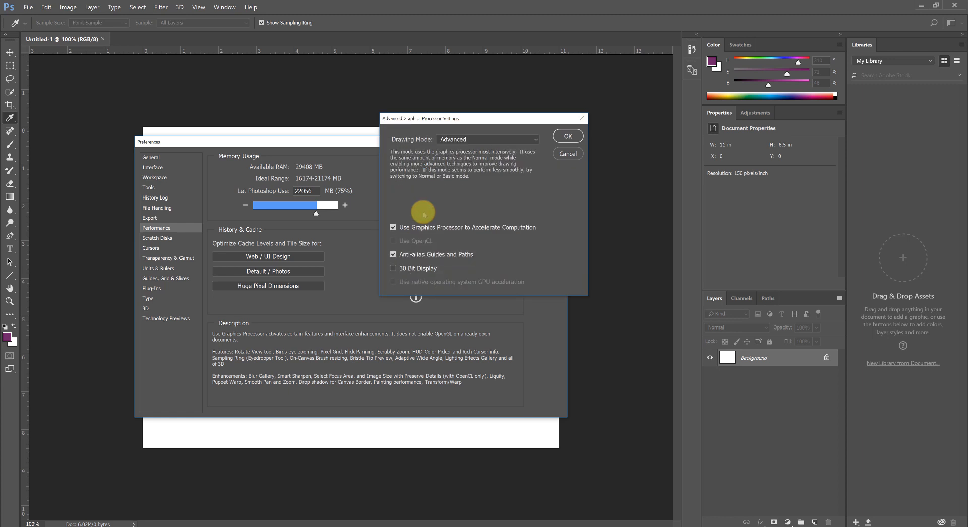
drag(422, 118, 532, 127)
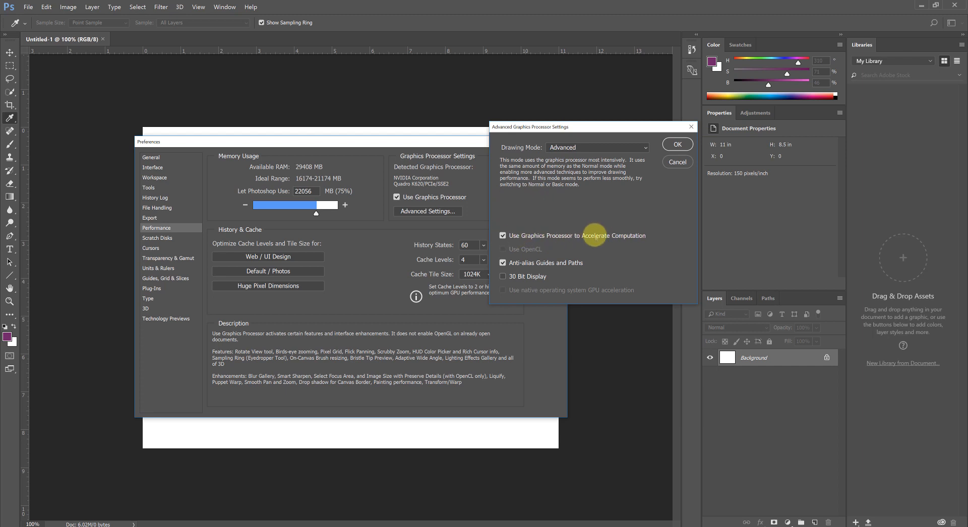
click(641, 148)
click(641, 148)
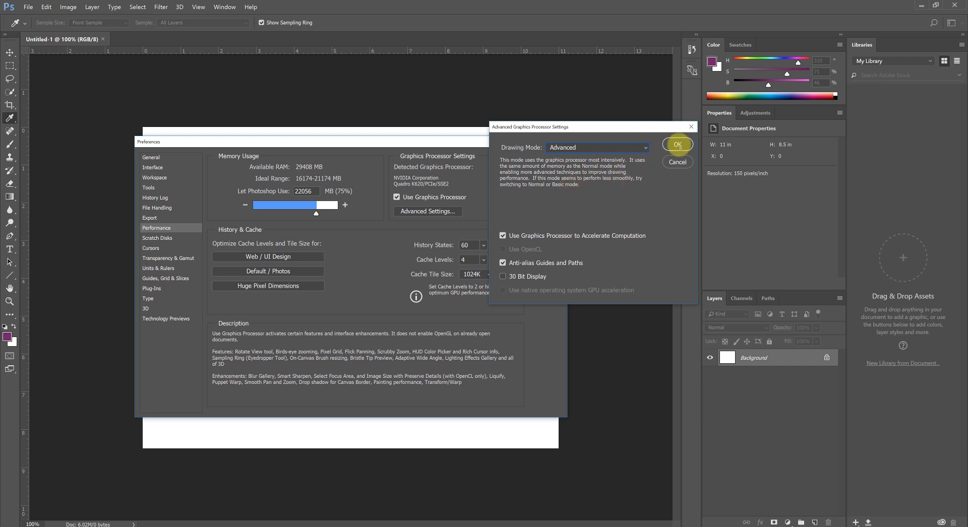
click(678, 145)
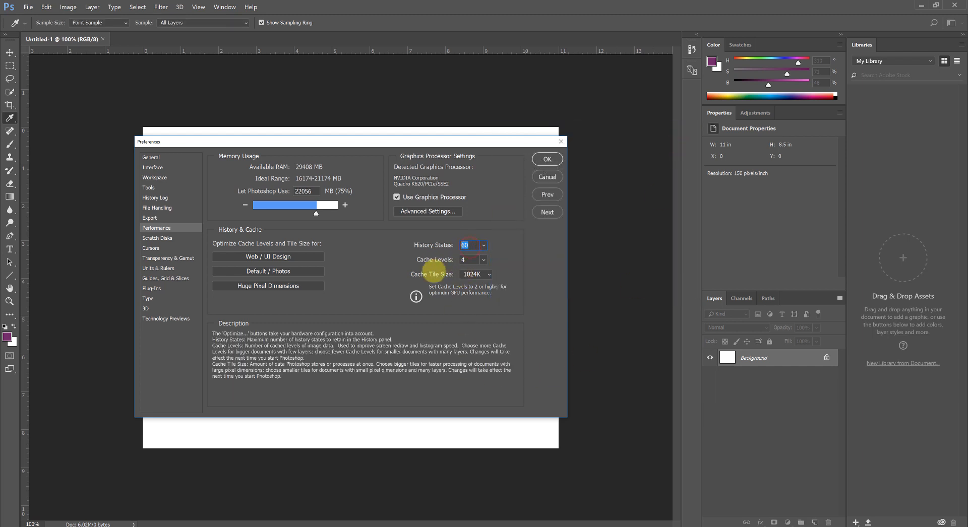
double_click(470, 246)
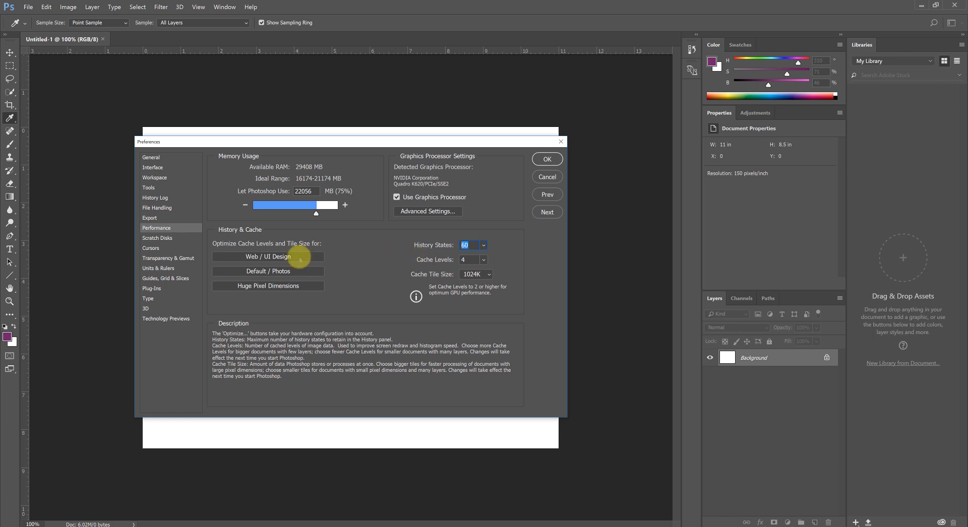
Step: Check the Scratch Disks preferences and choose Full Size Brush Tip for the painting cursors in the Cursors preferences
click(169, 238)
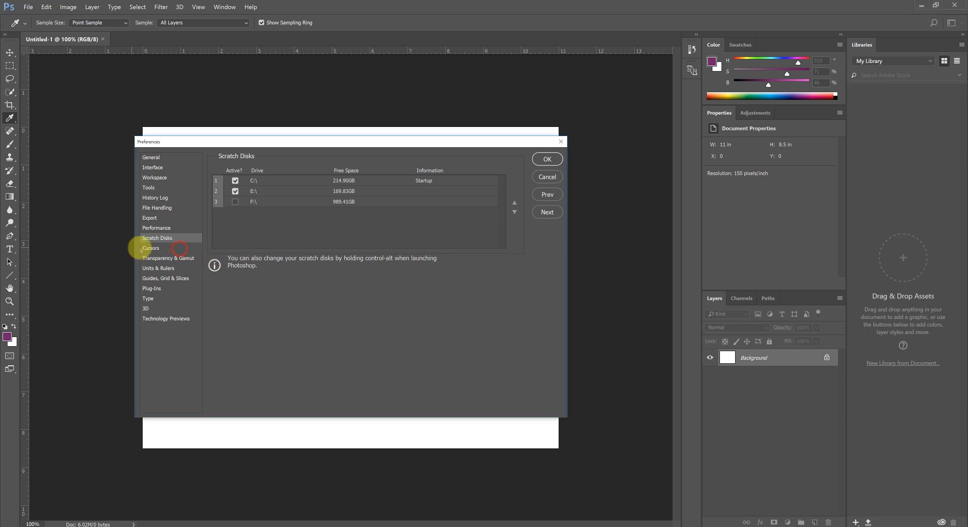
click(152, 248)
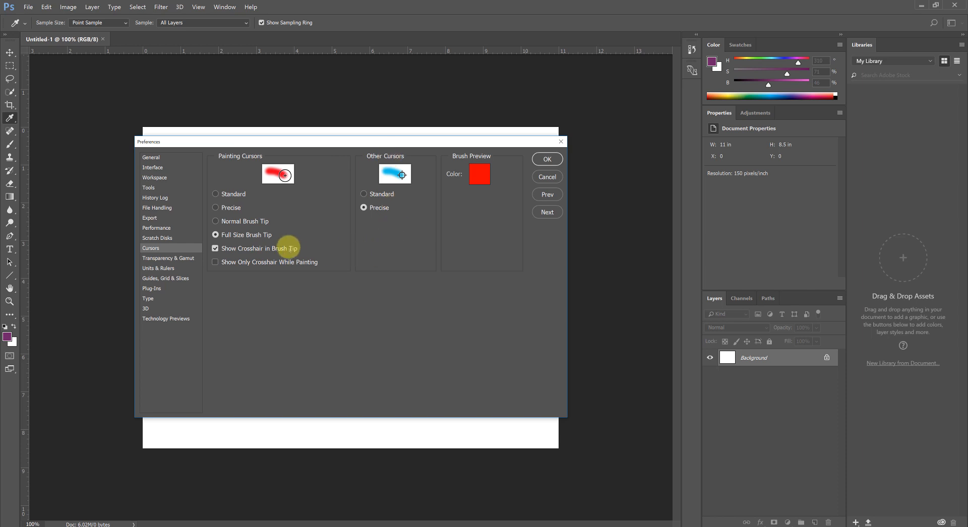
click(230, 235)
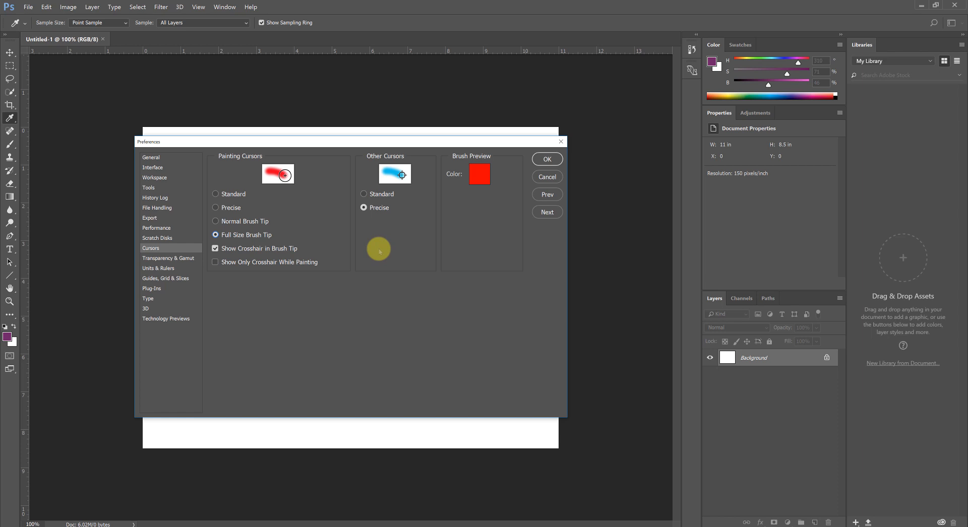
Step: Review the remaining preference categories from Transparency & Gamut through Technology Previews, including units, guides, plug-ins, type and 3D
click(169, 258)
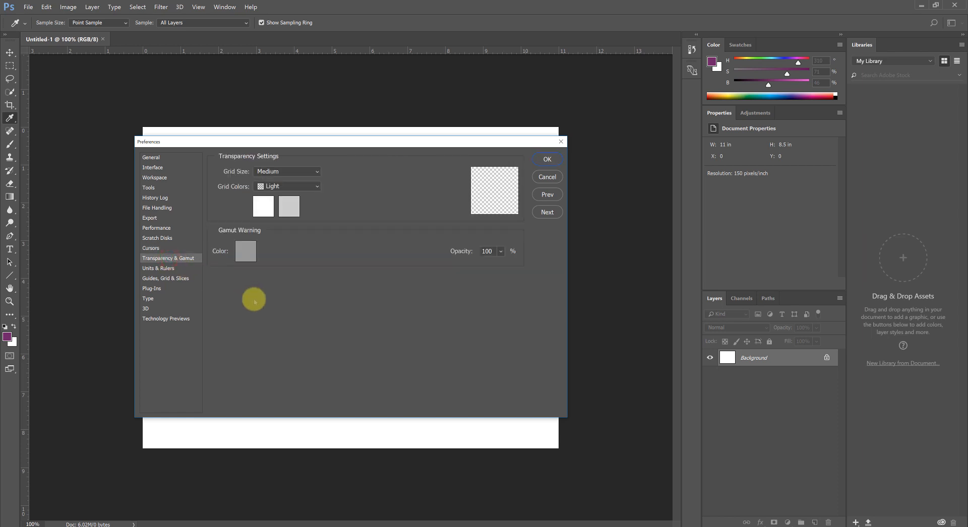
click(167, 268)
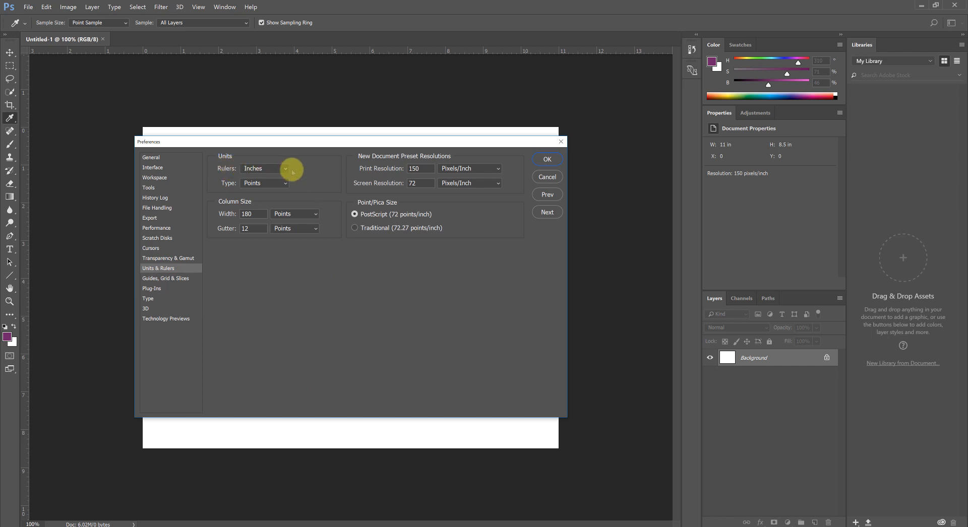
click(179, 280)
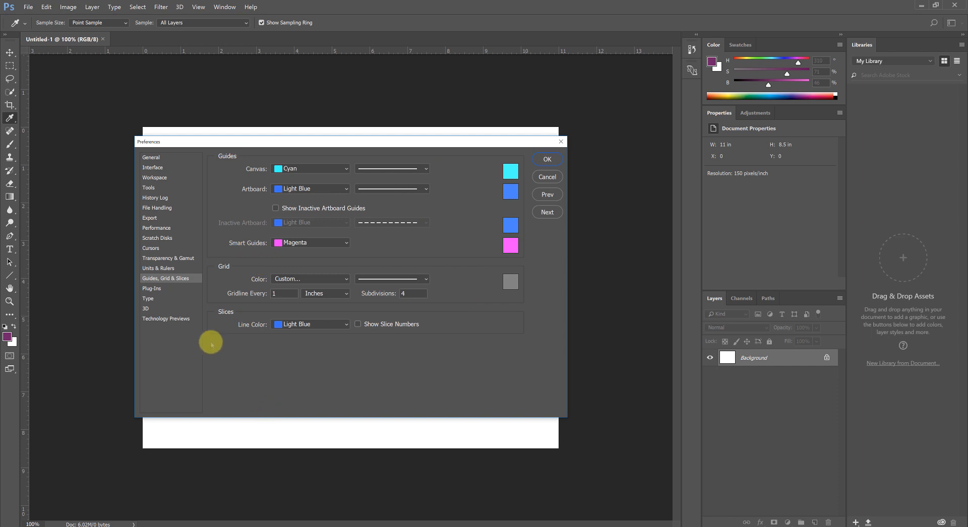
click(161, 290)
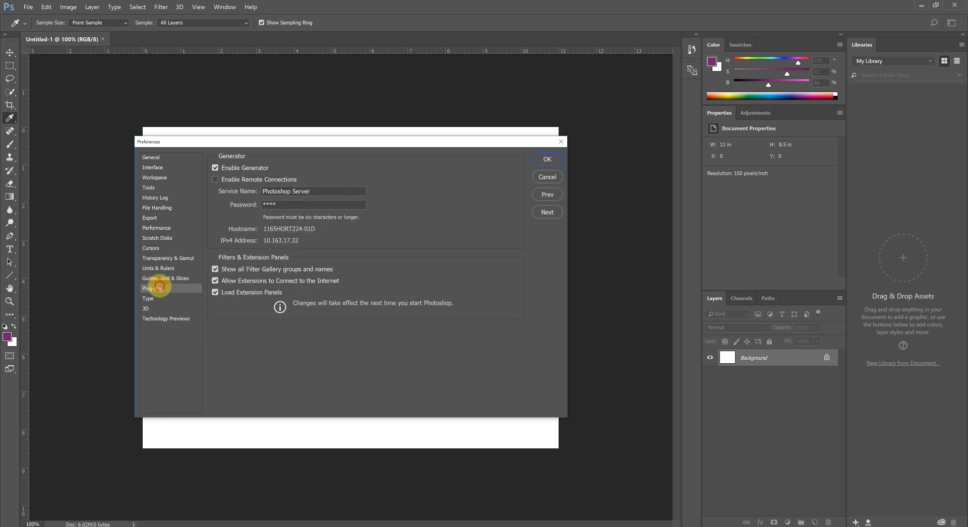
click(157, 300)
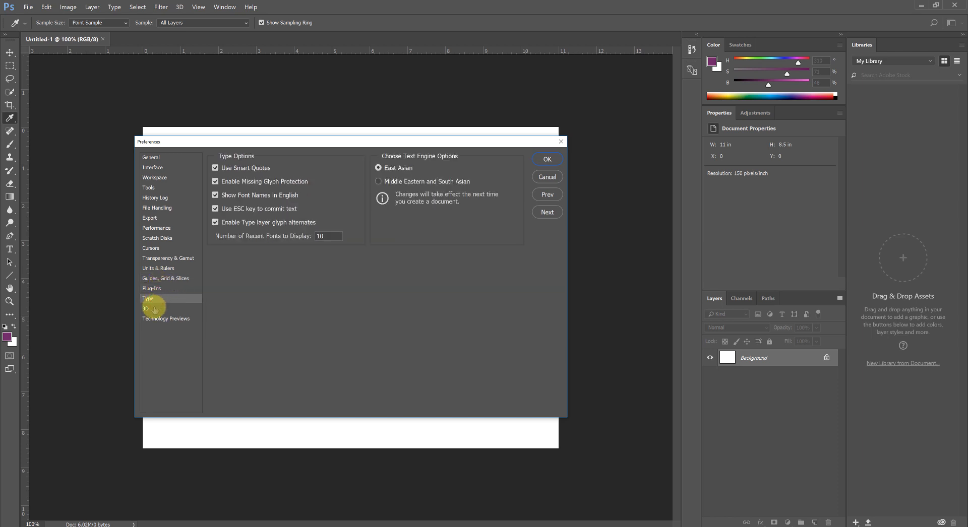
click(154, 309)
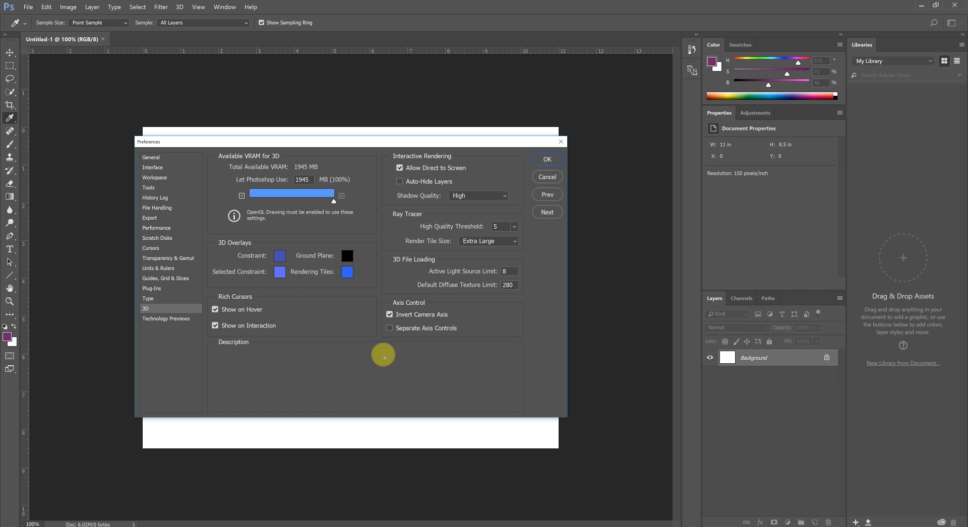
click(154, 317)
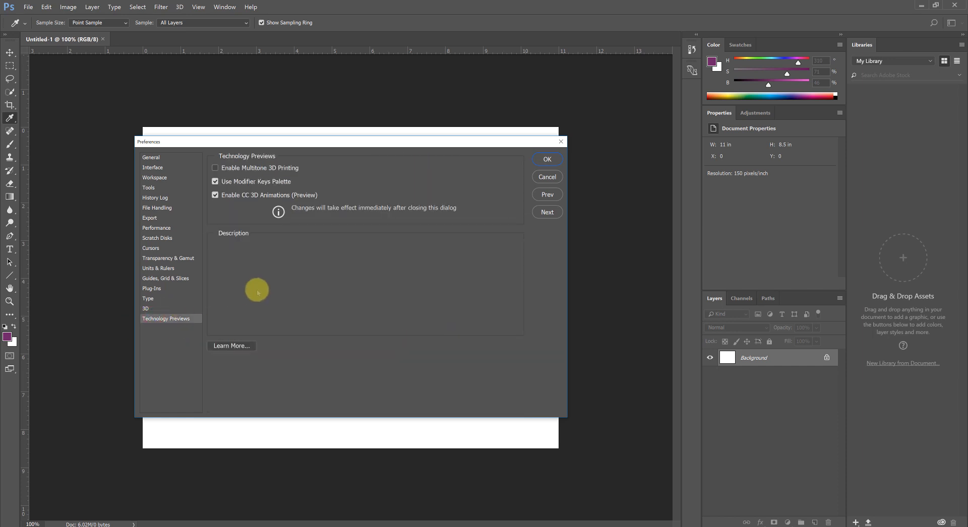